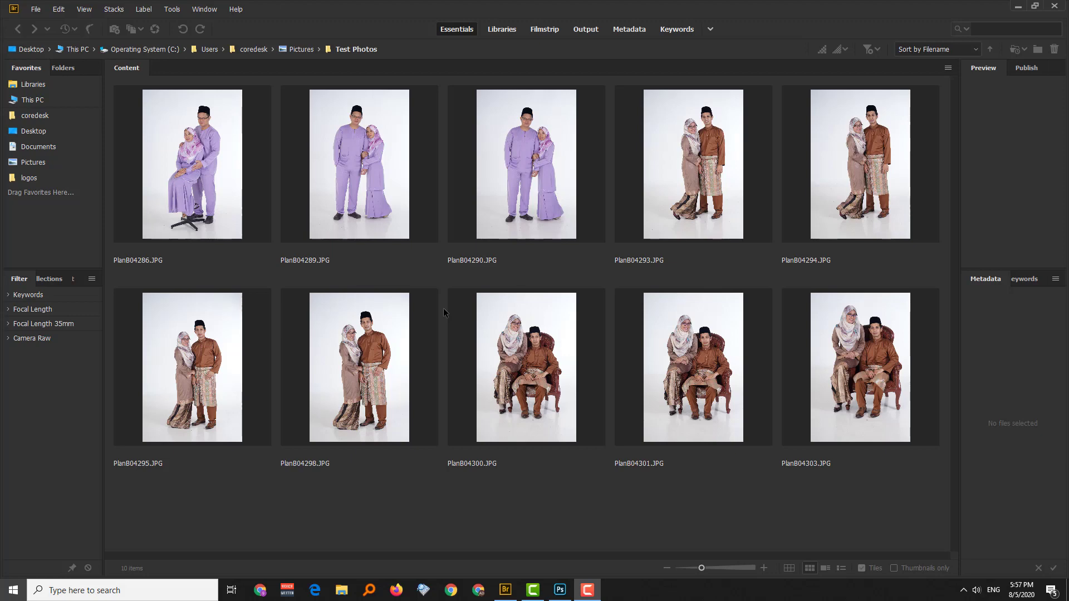
- Select all ten JPG photos in the Test Photos folder and open them in Photoshop's Image Processor
{"action": "left_click", "coordinate": [554, 193]}
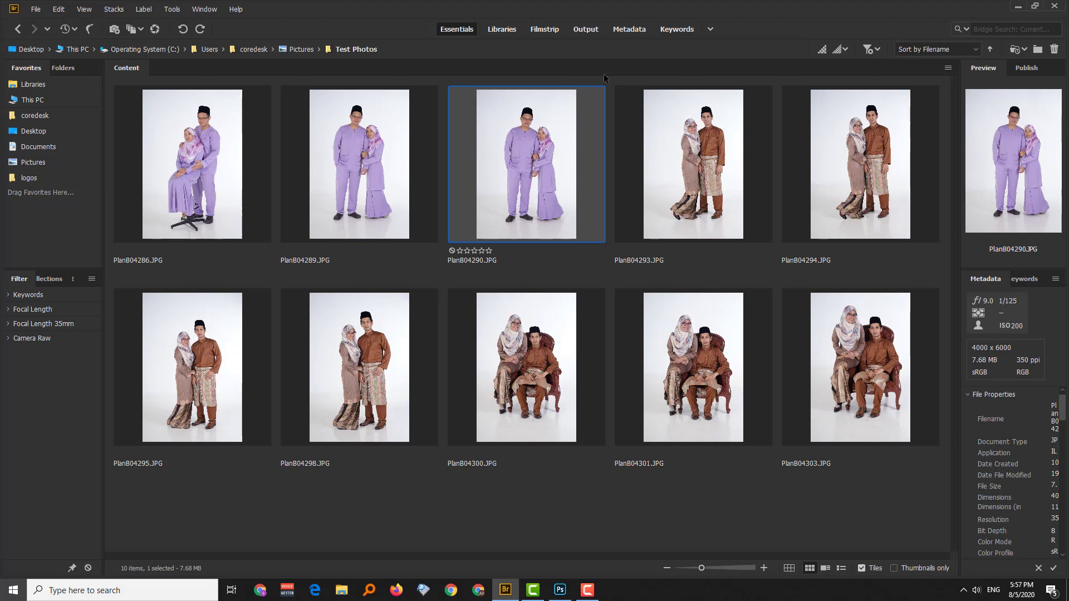
{"action": "left_click", "coordinate": [184, 194]}
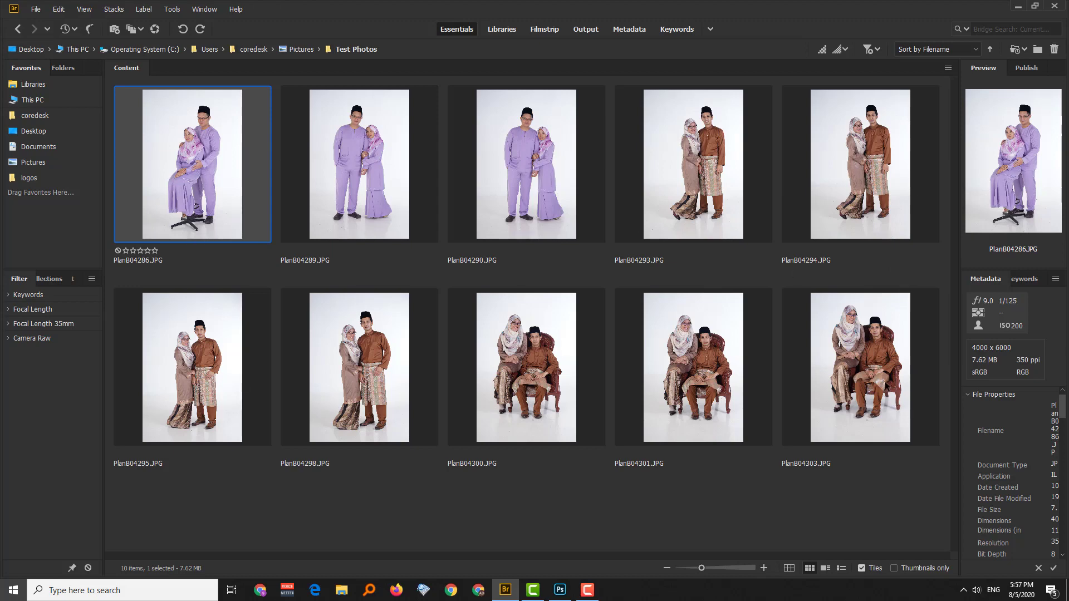
{"action": "key", "text": "ctrl+a"}
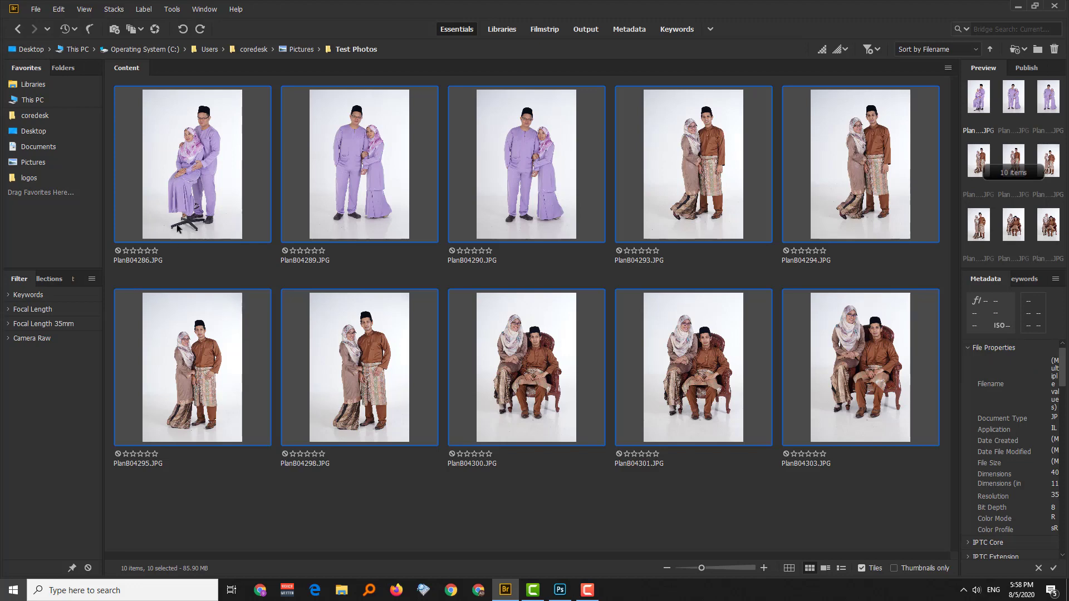
{"action": "left_click", "coordinate": [173, 9]}
{"action": "mouse_move", "coordinate": [202, 124]}
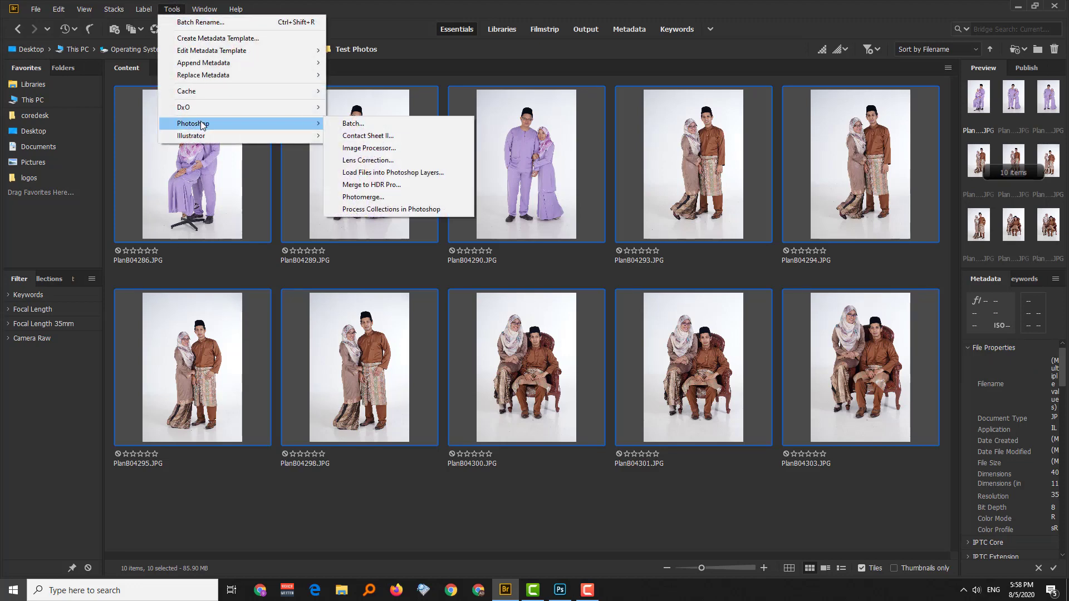
{"action": "left_click", "coordinate": [374, 150]}
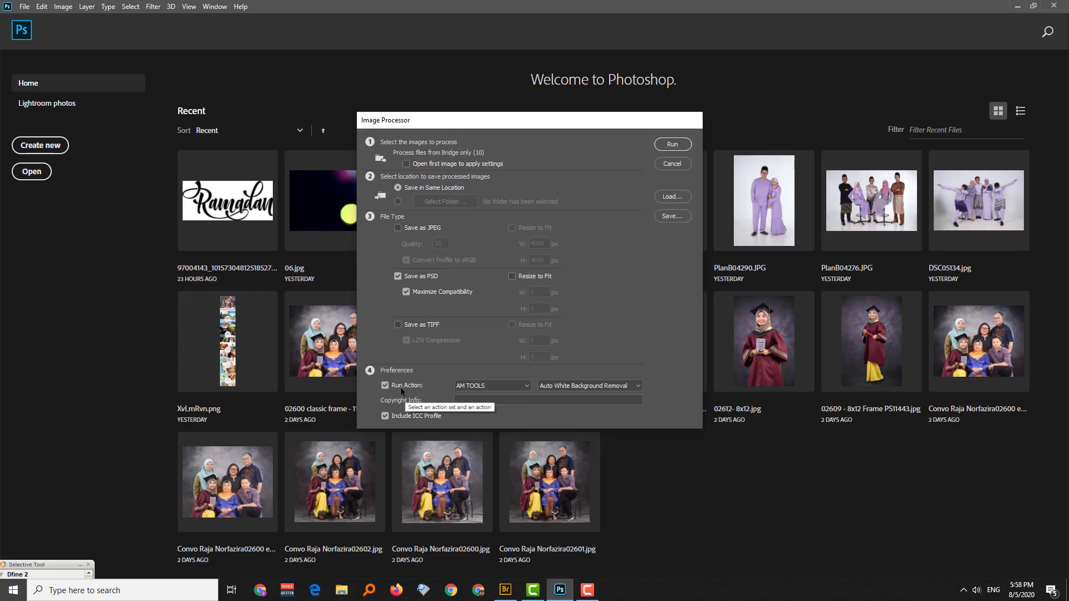
- Choose the Auto White Background Removal action from the AM TOOLS set and run the Image Processor with PSD output
{"action": "left_click", "coordinate": [600, 386]}
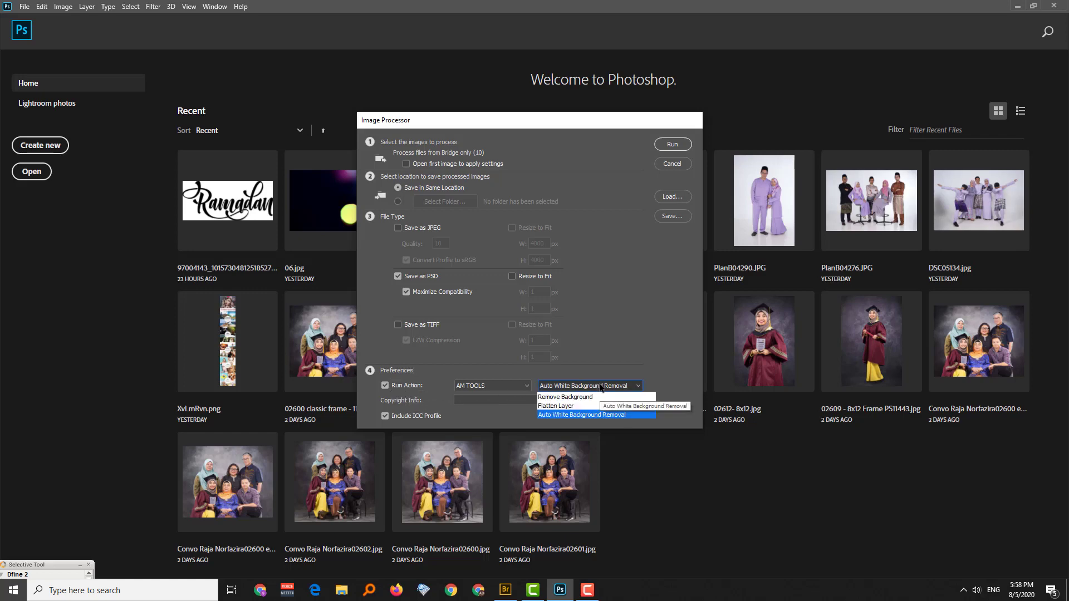
{"action": "left_click", "coordinate": [631, 415]}
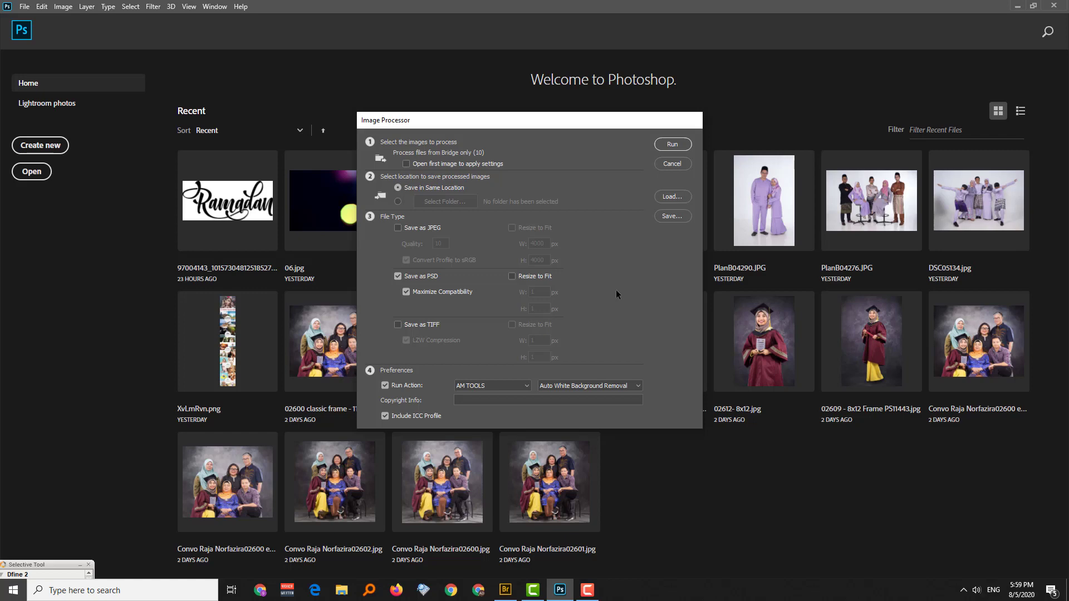
{"action": "left_click", "coordinate": [681, 146]}
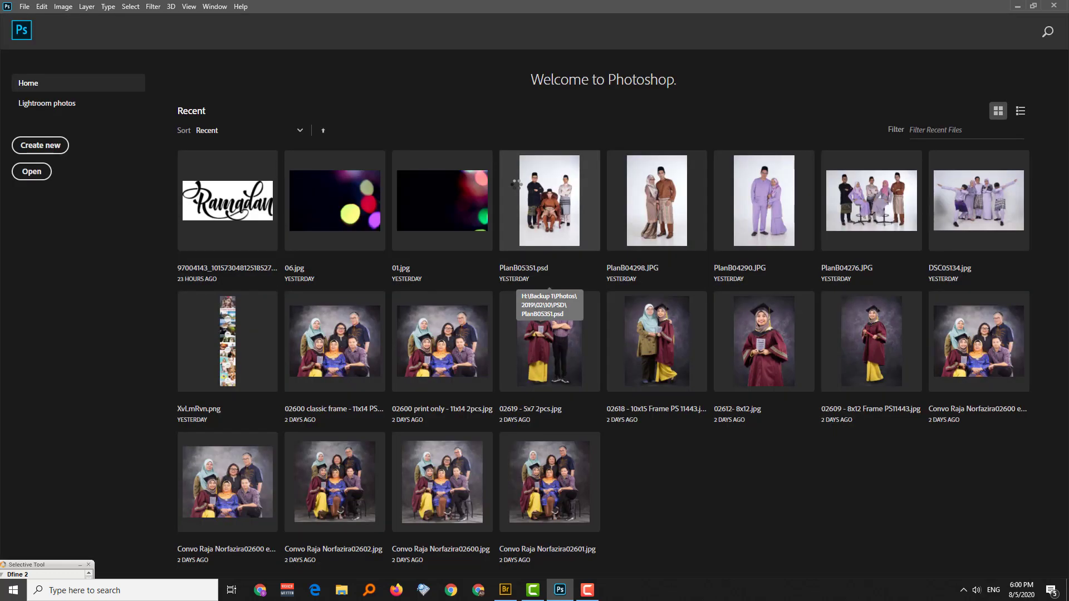
- Switch back to Bridge, go into the new PSD folder and open PlanB04300.psd in Photoshop
{"action": "left_click", "coordinate": [505, 589]}
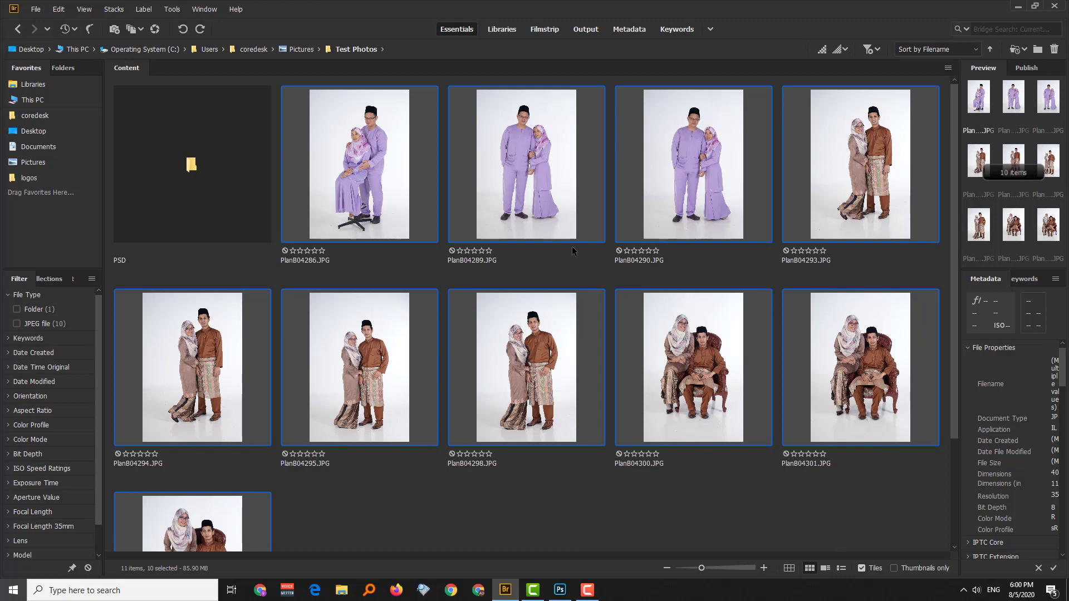
{"action": "left_click", "coordinate": [166, 169]}
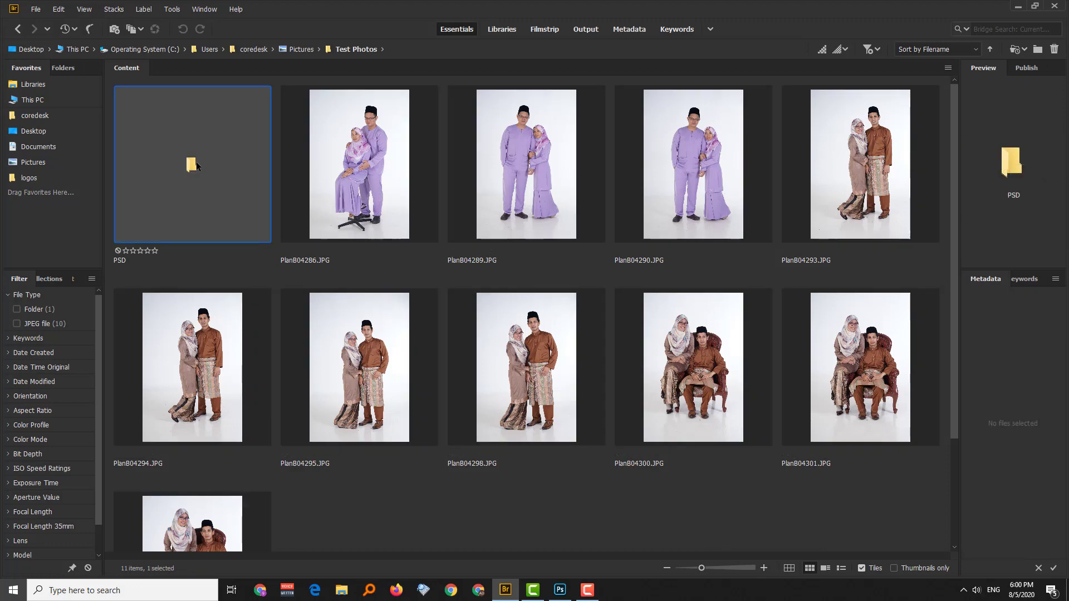
{"action": "double_click", "coordinate": [192, 164]}
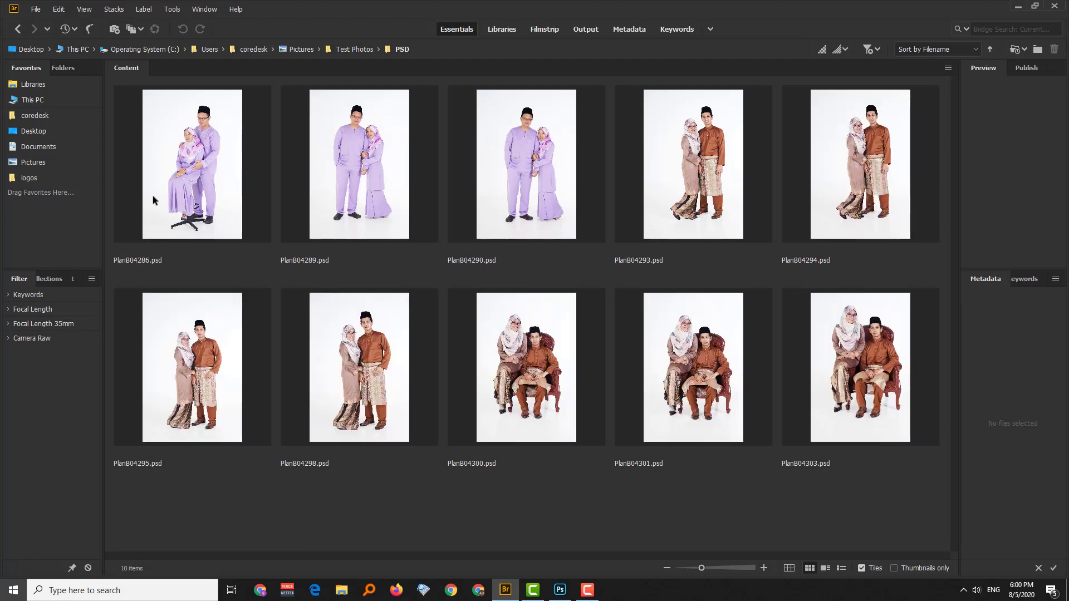
{"action": "left_click", "coordinate": [176, 184]}
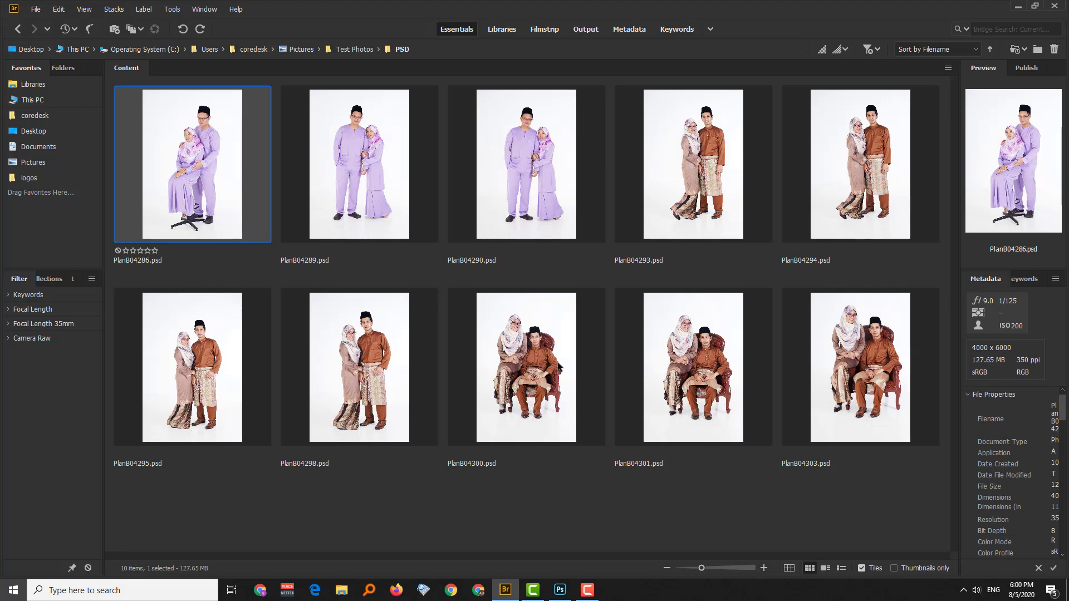
{"action": "double_click", "coordinate": [552, 361]}
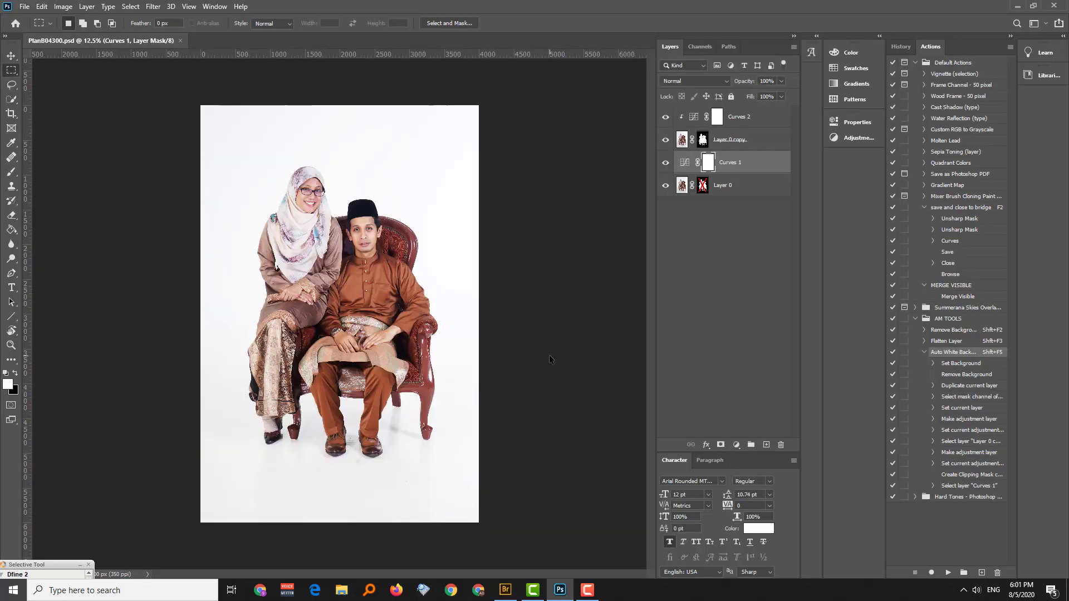
- Compare the original Layer 0 on its own with all layers visible, looking closely at the couple and the background
{"action": "left_click", "coordinate": [666, 187], "text": "alt"}
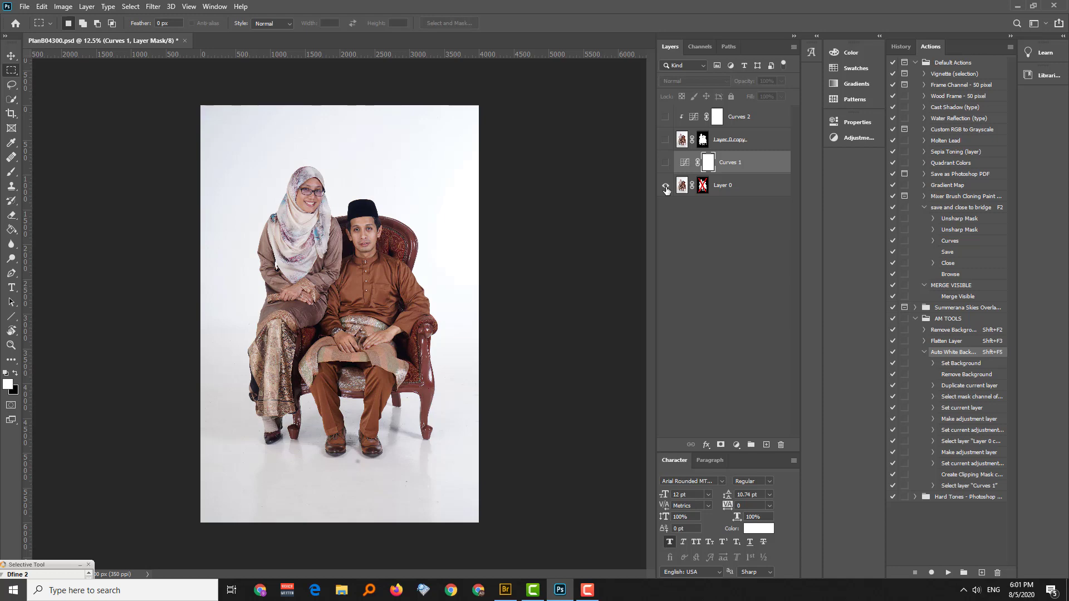
{"action": "key", "text": "ctrl+plus"}
{"action": "key", "text": "ctrl+plus"}
{"action": "key", "text": "ctrl+plus"}
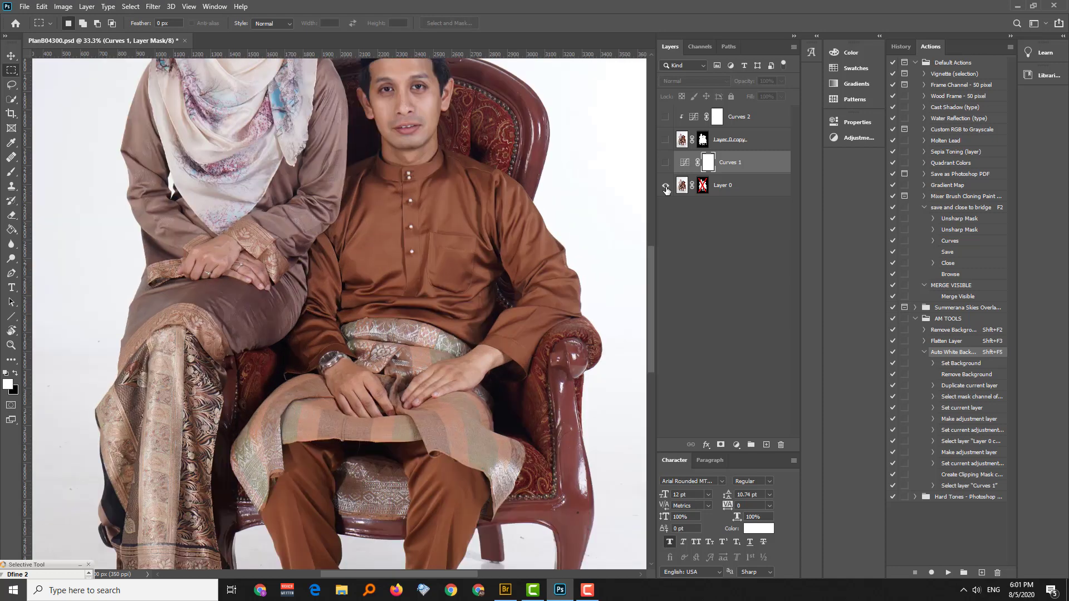
{"action": "left_click_drag", "start_coordinate": [566, 112], "coordinate": [520, 372]}
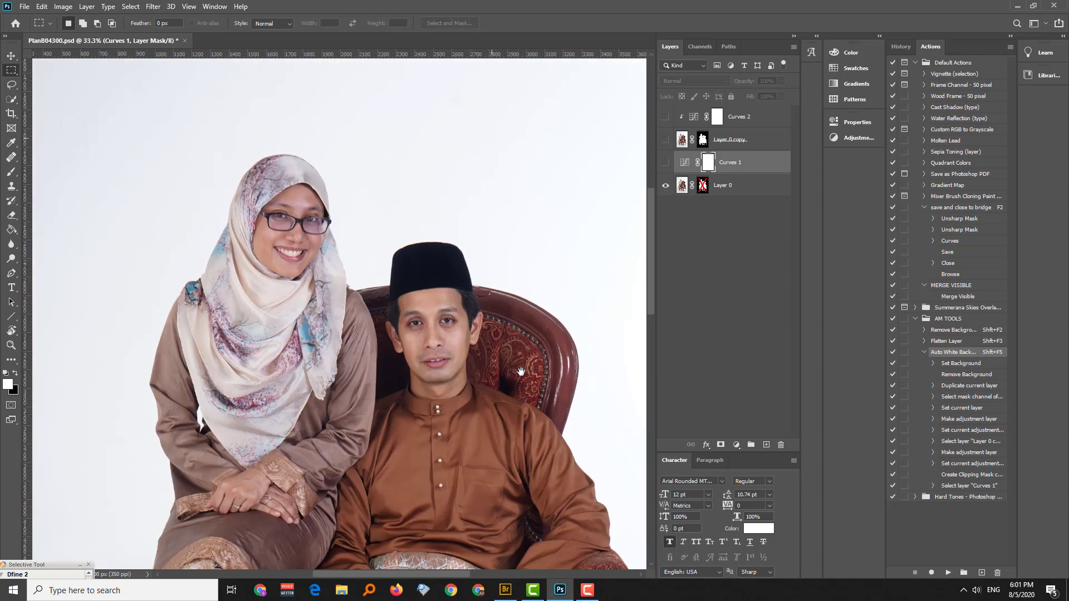
{"action": "left_click", "coordinate": [667, 187], "text": "alt"}
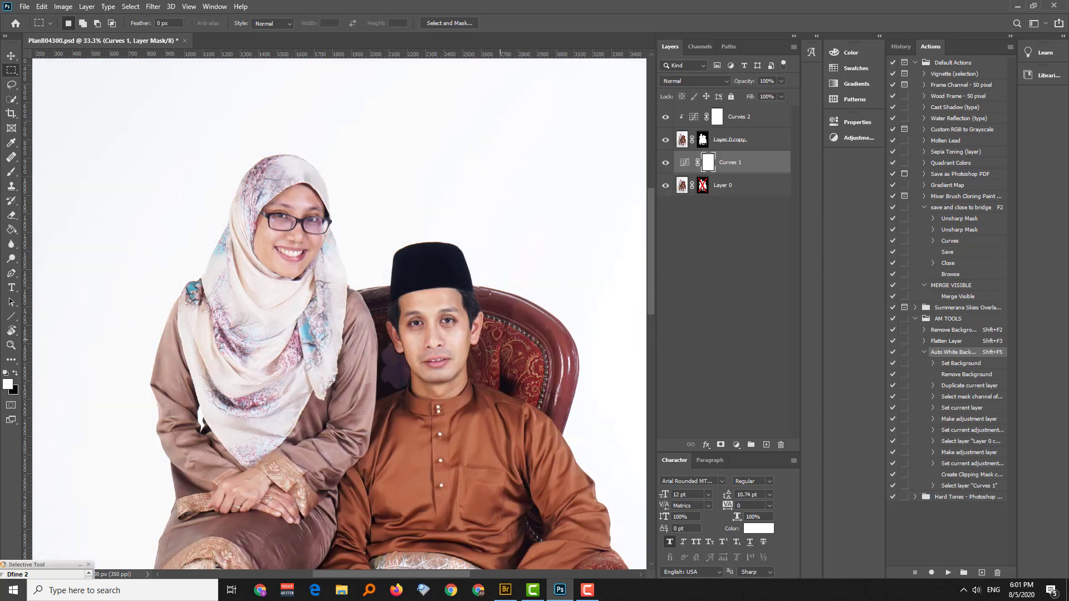
{"action": "left_click_drag", "start_coordinate": [474, 437], "coordinate": [461, 330]}
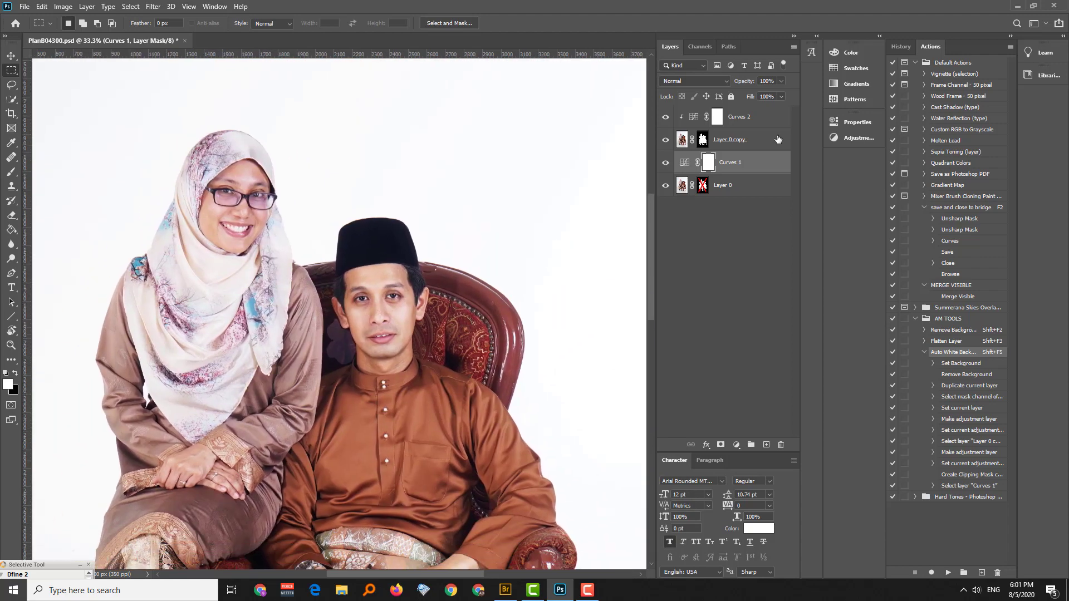
- Nudge the upper point of the RGB curve in the Curves 2 adjustment layer slightly and deselect the layers
{"action": "double_click", "coordinate": [693, 116]}
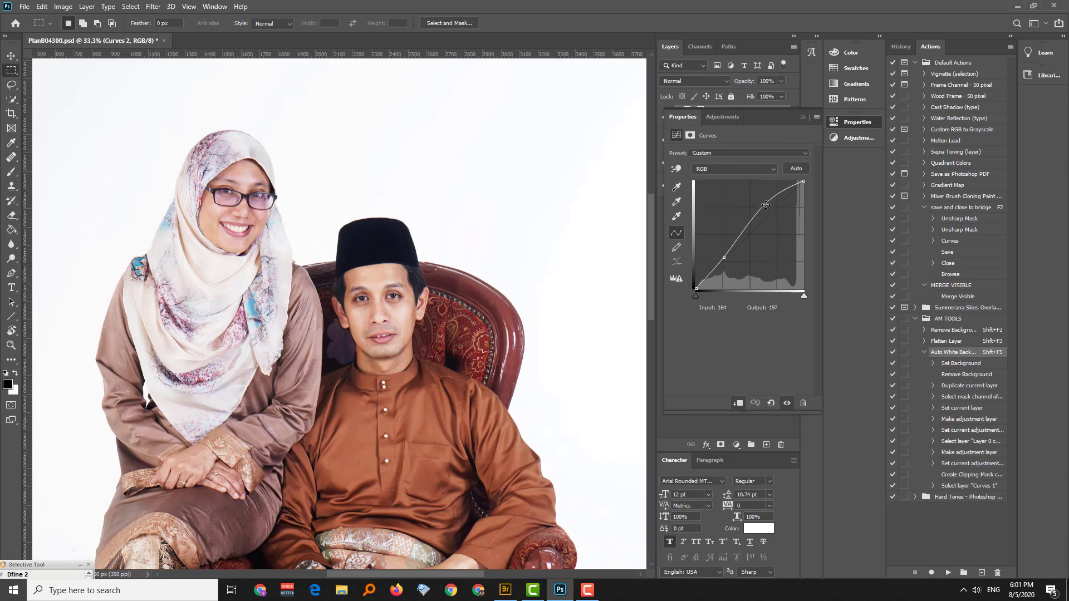
{"action": "left_click_drag", "start_coordinate": [766, 205], "coordinate": [764, 203]}
{"action": "left_click", "coordinate": [803, 118]}
{"action": "left_click", "coordinate": [754, 271]}
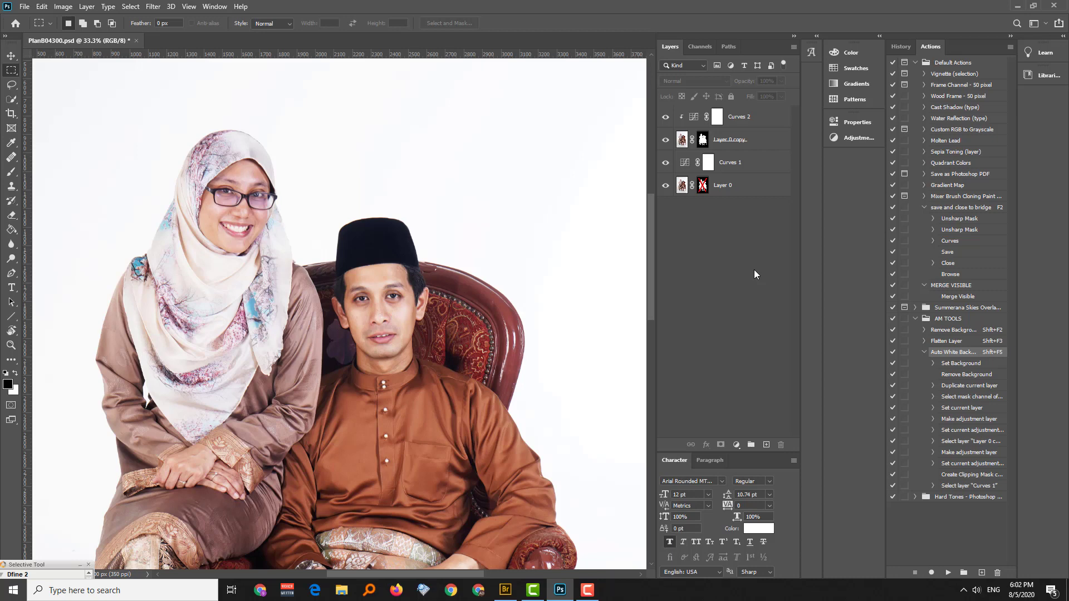
- Show only Layer 0, restore all layers for another before-and-after comparison, and switch back to Bridge
{"action": "left_click", "coordinate": [666, 186], "text": "alt"}
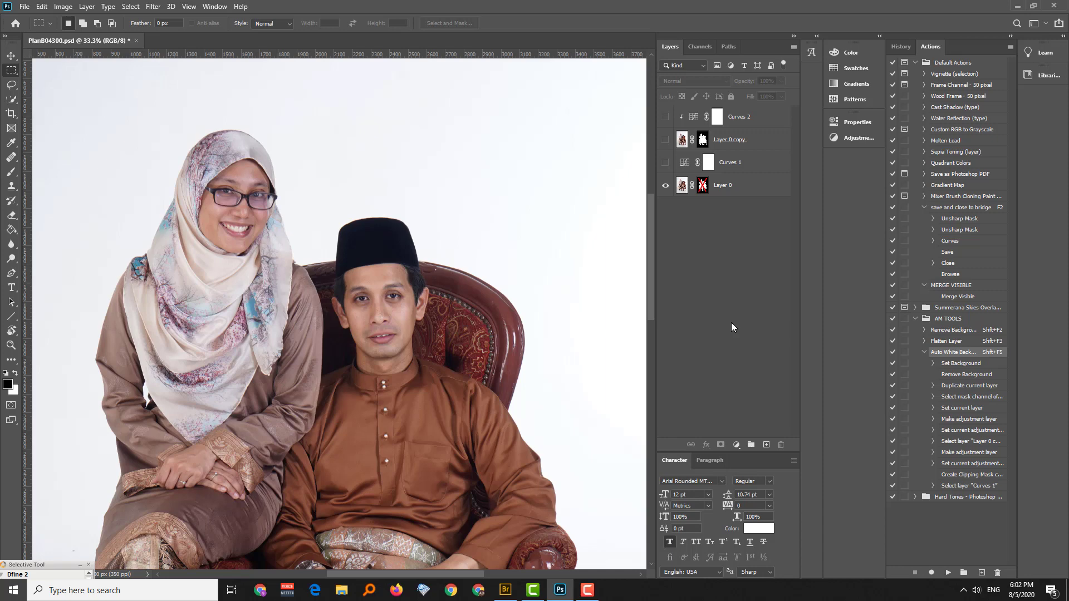
{"action": "left_click", "coordinate": [666, 188], "text": "alt"}
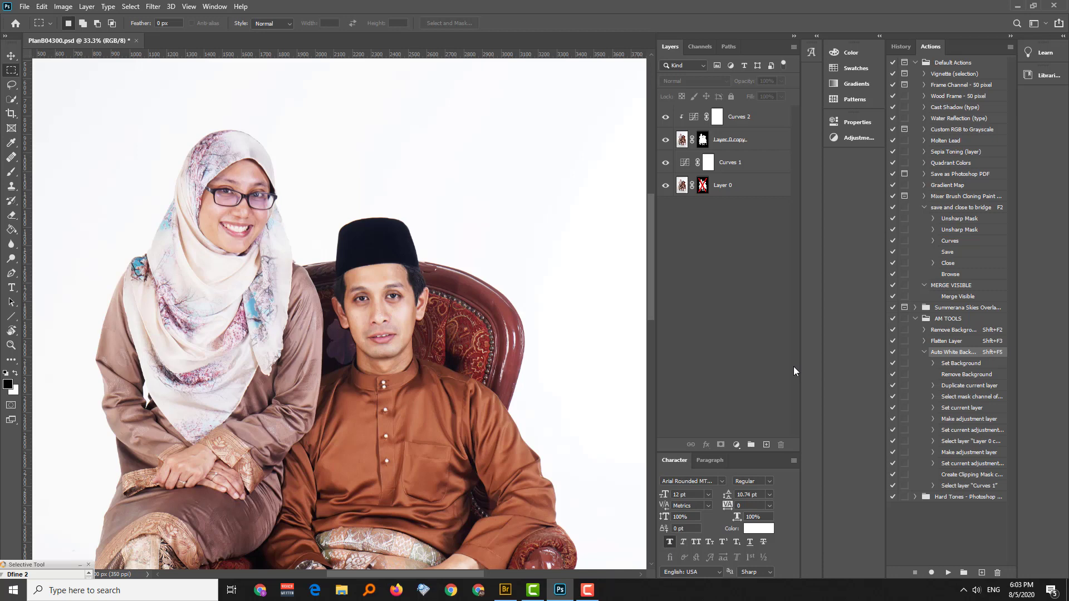
{"action": "left_click", "coordinate": [1018, 6]}
- Select all ten files in the PSD folder, PlanB04286.psd to PlanB04303.psd, and open them in Photoshop's Image Processor
{"action": "left_click", "coordinate": [856, 412]}
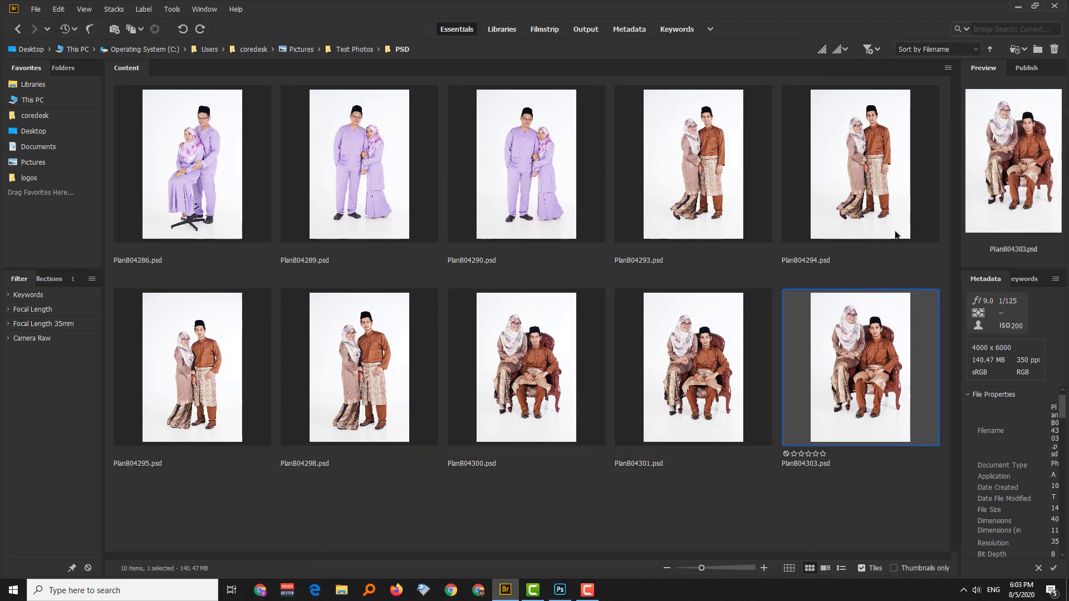
{"action": "left_click", "coordinate": [216, 183]}
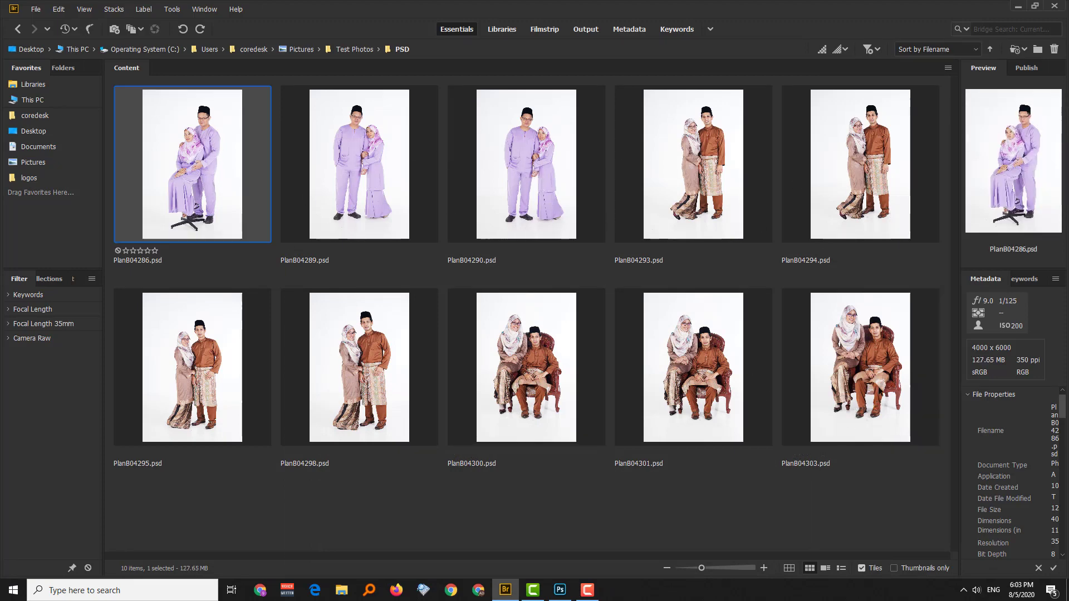
{"action": "left_click", "coordinate": [878, 390], "text": "shift"}
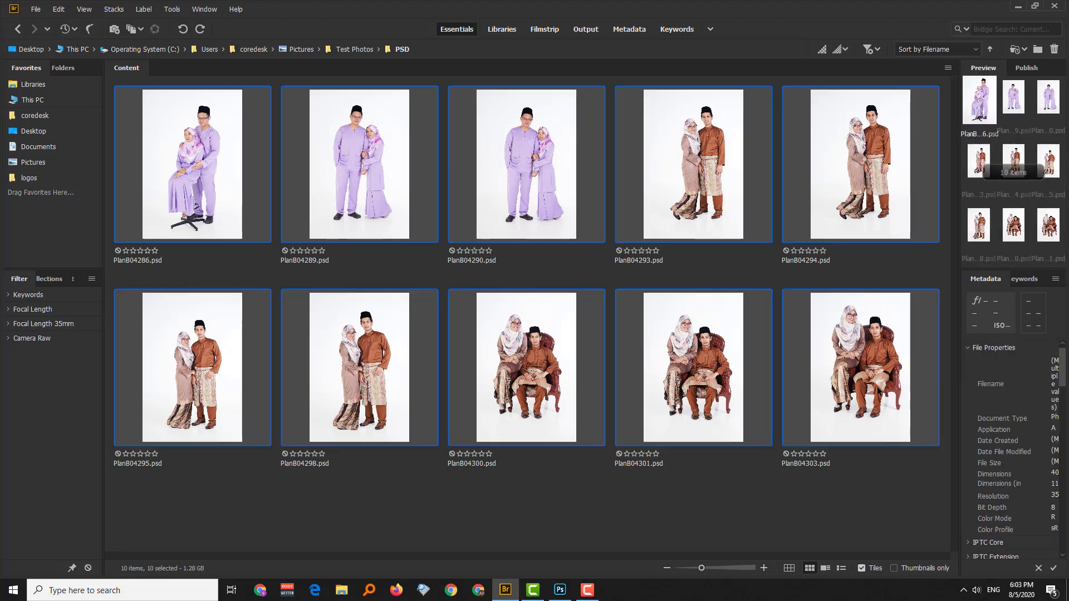
{"action": "left_click", "coordinate": [172, 9]}
{"action": "mouse_move", "coordinate": [256, 123]}
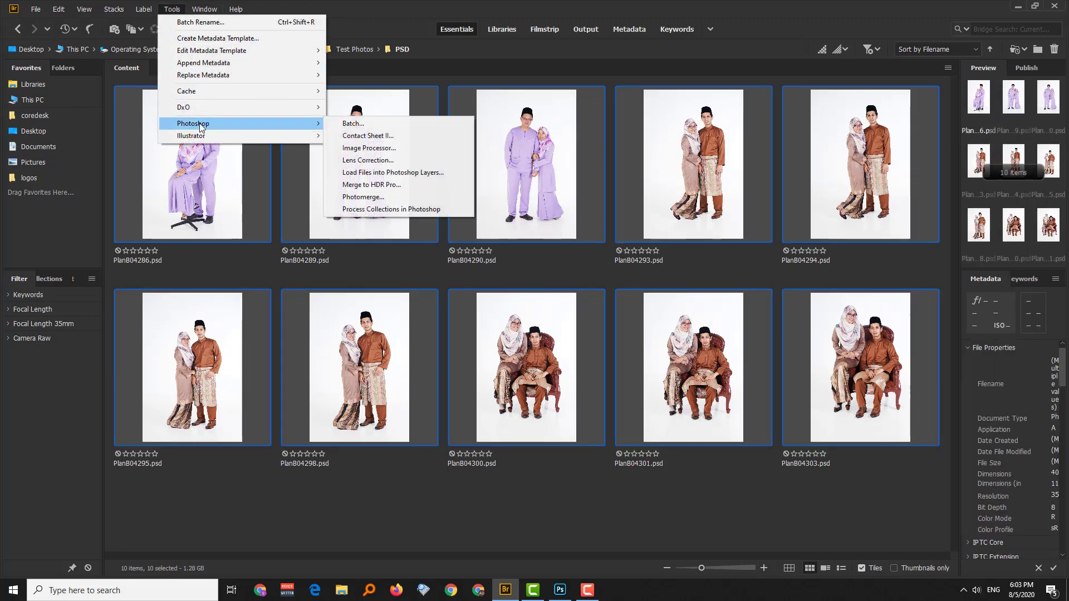
{"action": "left_click", "coordinate": [382, 150]}
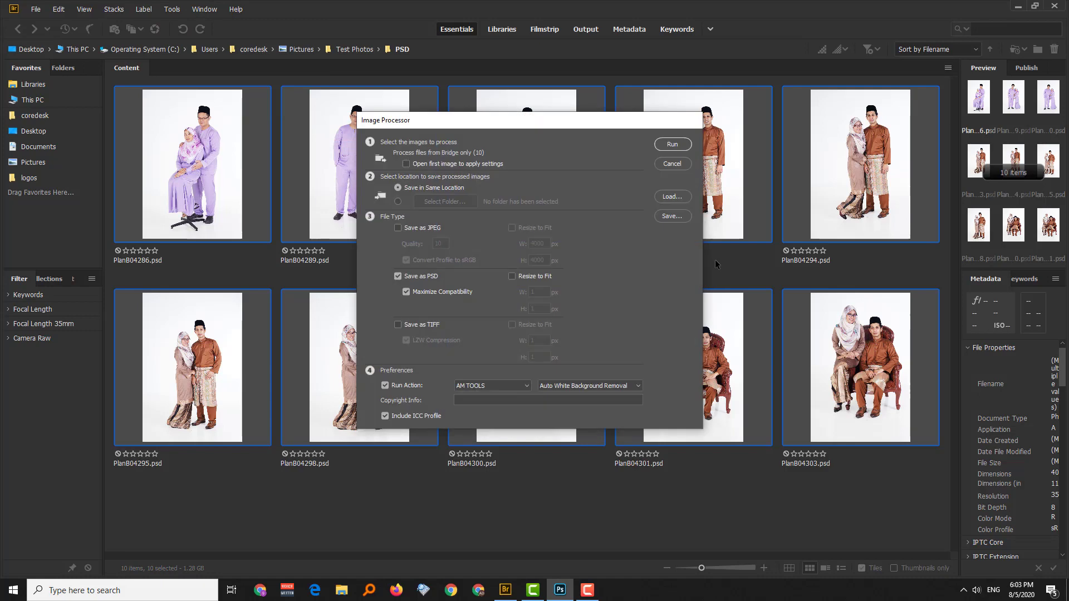
- Set the Image Processor to save as JPEG instead of PSD, turn off Run Action, and run it
{"action": "left_click", "coordinate": [410, 233]}
{"action": "left_click", "coordinate": [398, 276]}
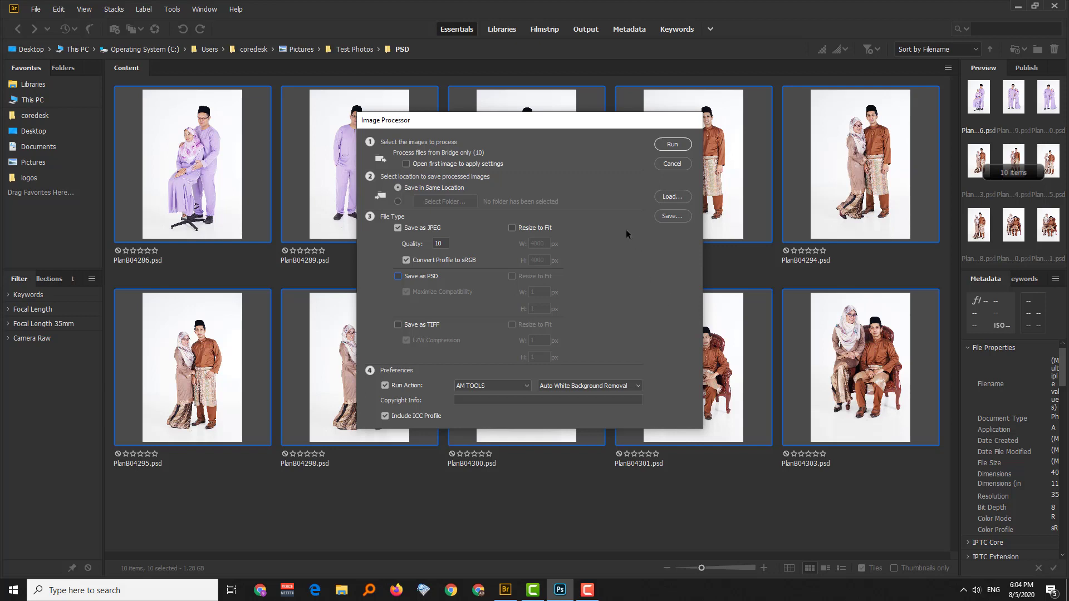
{"action": "left_click", "coordinate": [385, 386]}
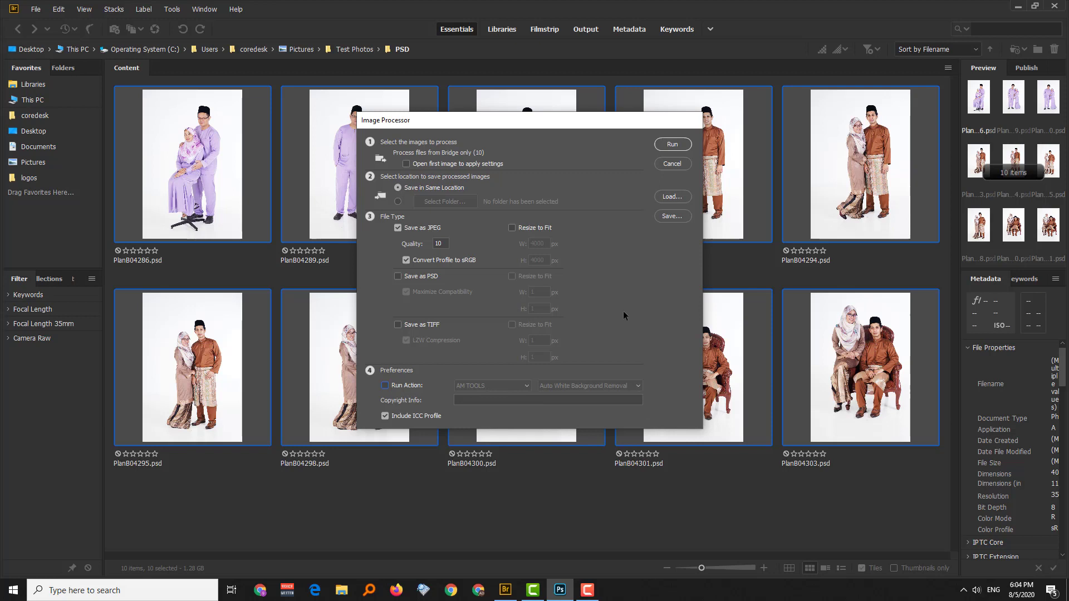
{"action": "left_click", "coordinate": [678, 144]}
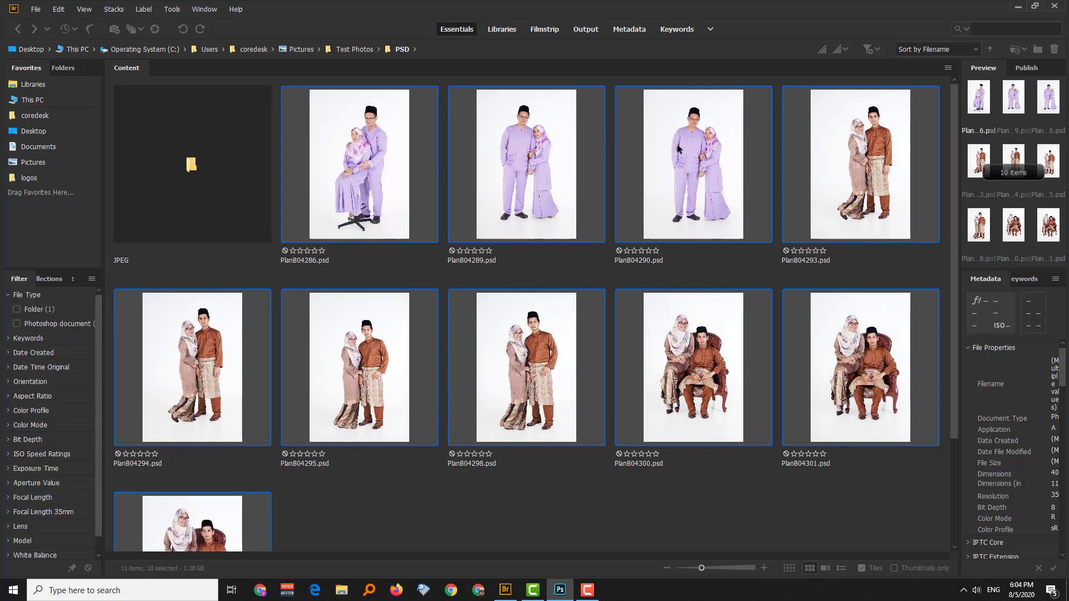
- Go into the new JPEG folder inside PSD and open PlanB04290.jpg in Photoshop
{"action": "double_click", "coordinate": [230, 161]}
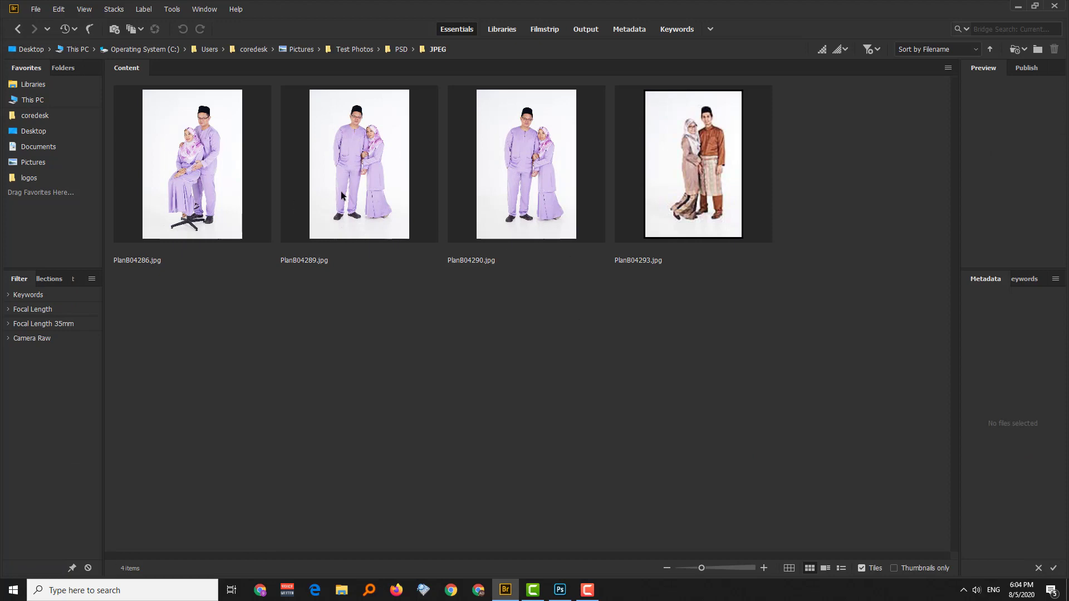
{"action": "left_click", "coordinate": [217, 187]}
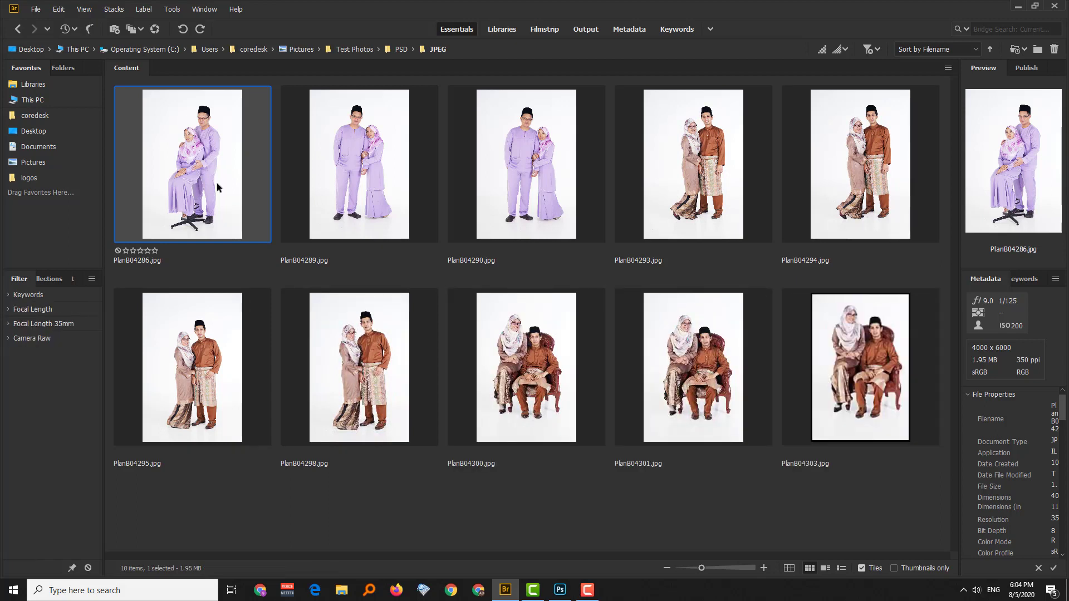
{"action": "left_click", "coordinate": [529, 151]}
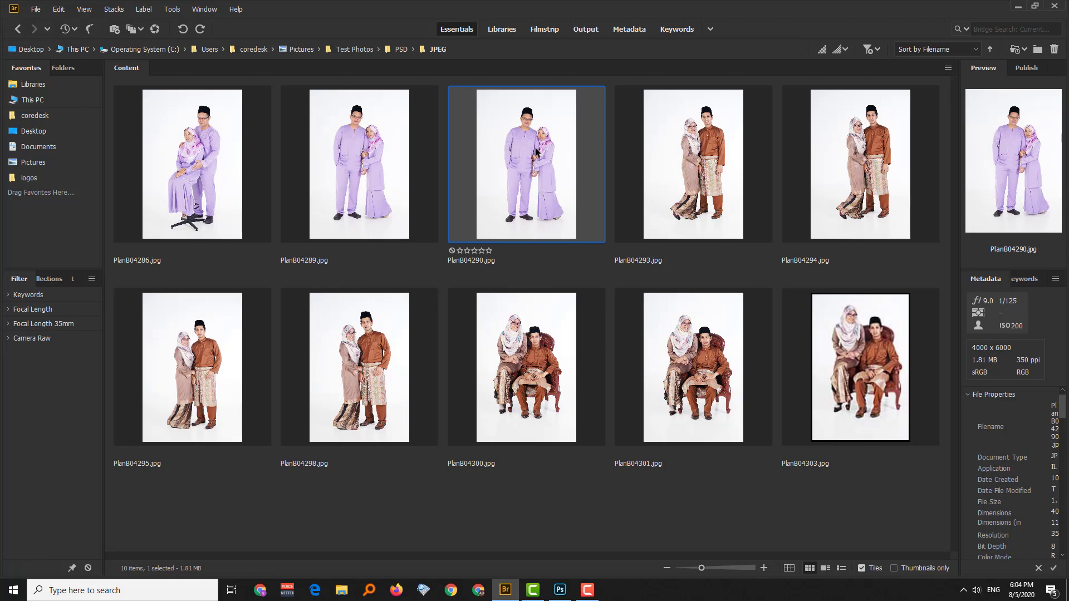
{"action": "double_click", "coordinate": [536, 152]}
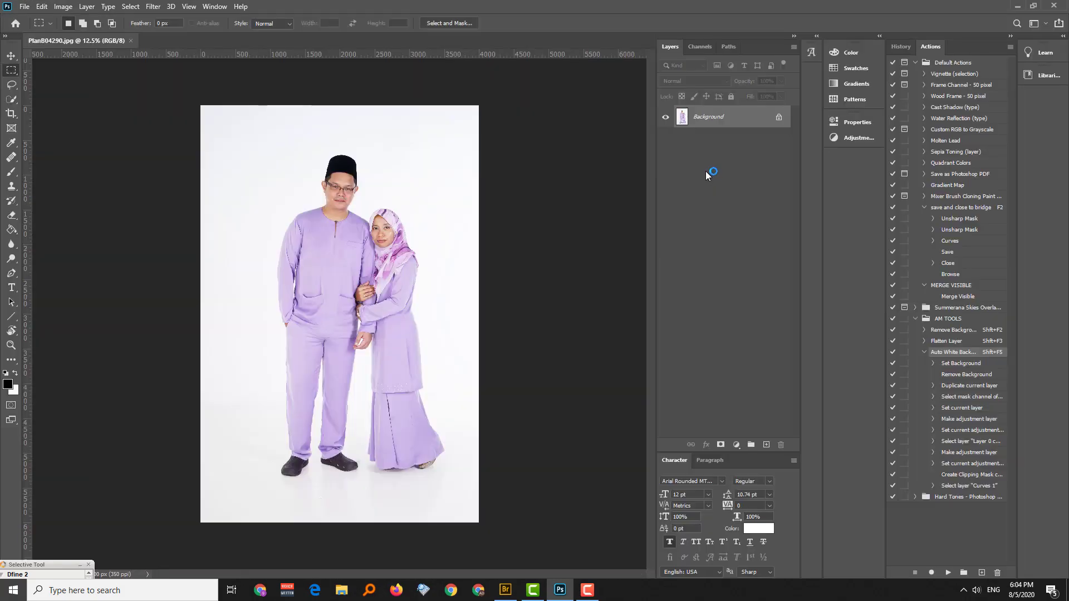